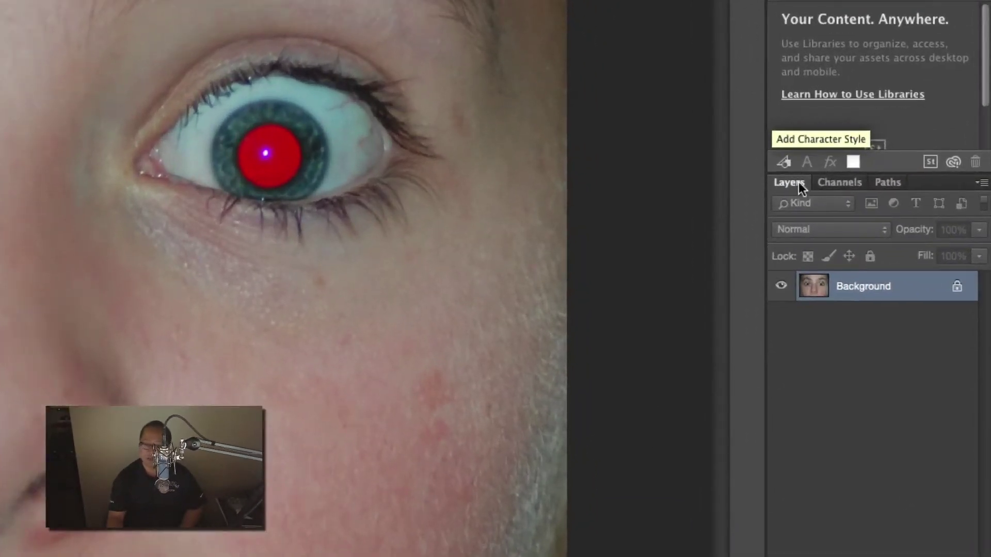
Step: In the Channels panel, view the Red and Blue channels alone, returning to RGB after each
click(838, 182)
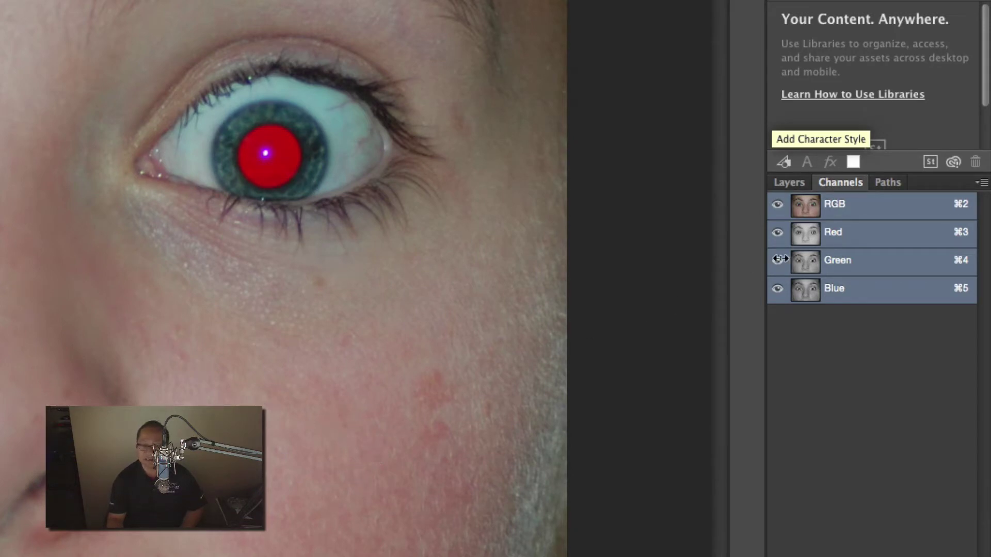
click(847, 236)
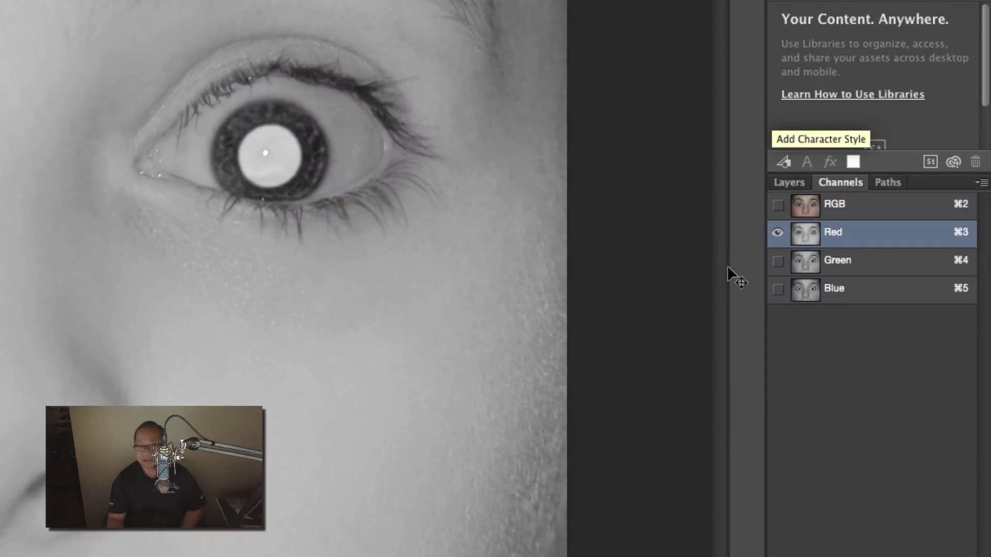
click(850, 213)
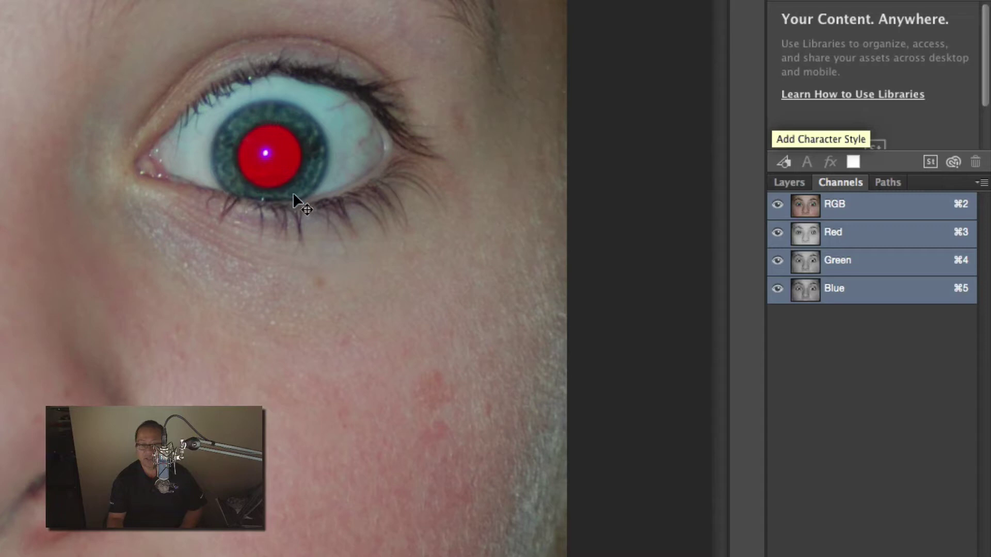
click(877, 301)
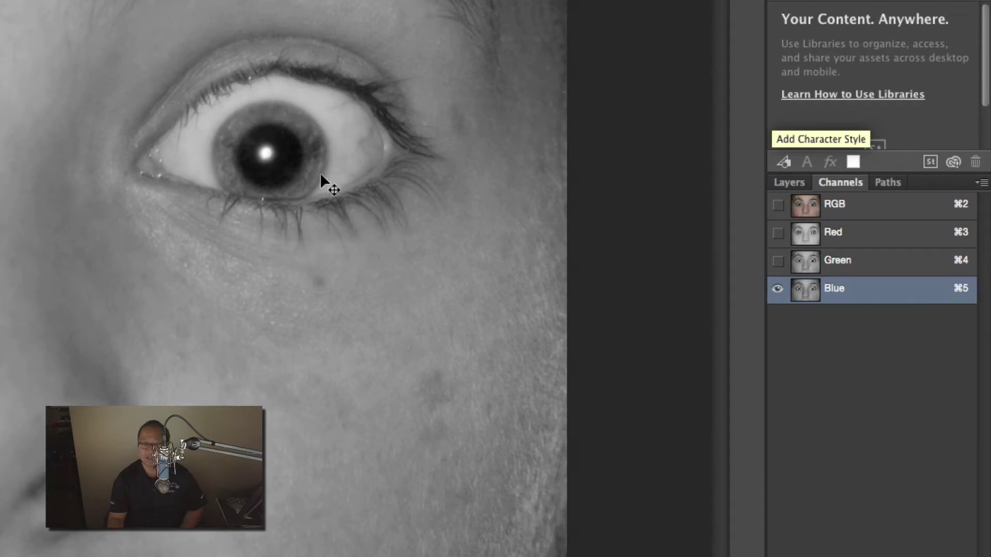
click(867, 212)
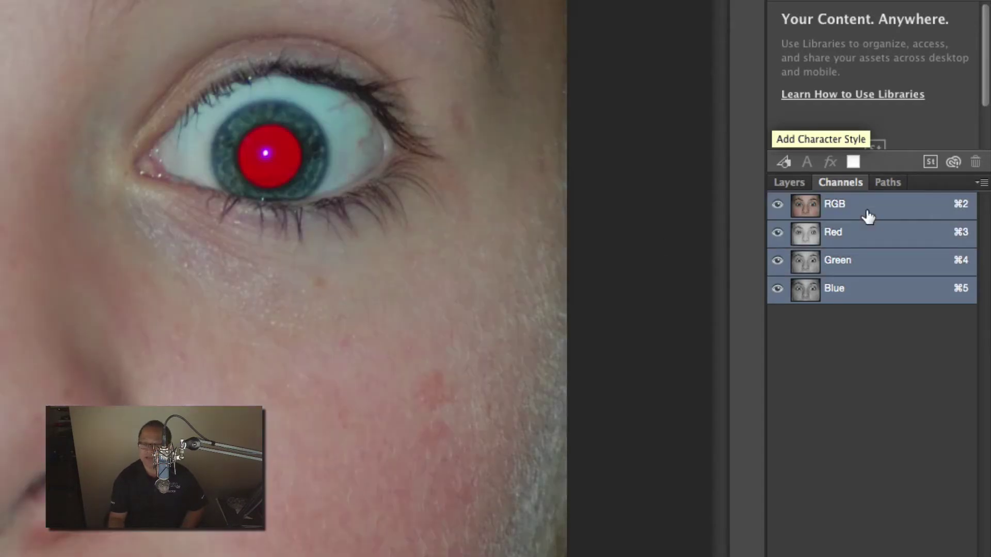
Step: Duplicate the Background layer as a 'Background copy' layer
click(787, 182)
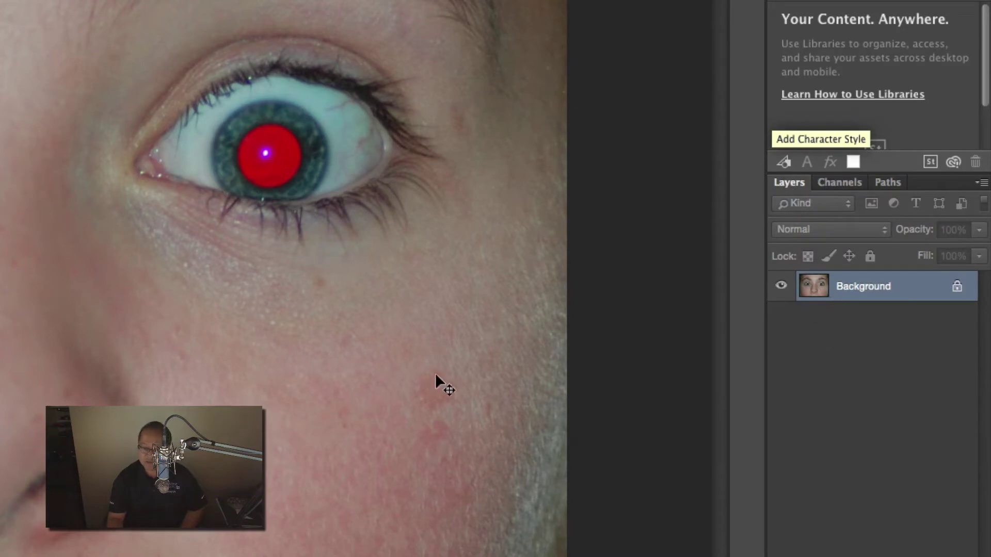
right_click(866, 286)
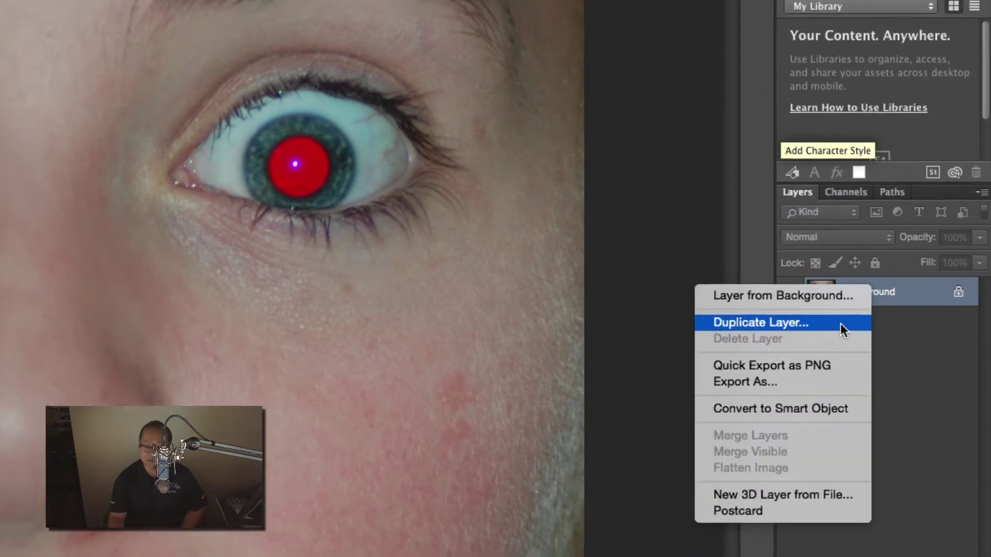
click(837, 324)
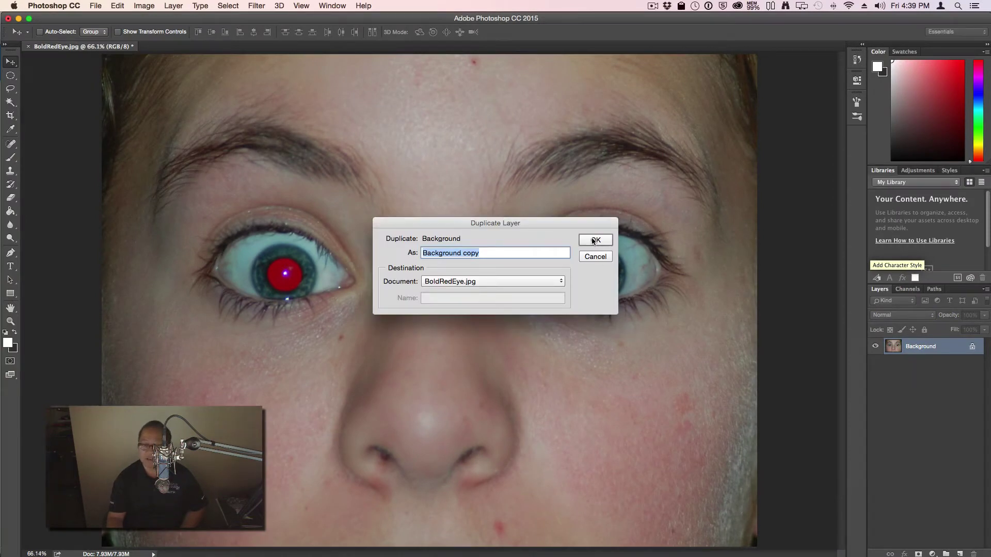
click(594, 241)
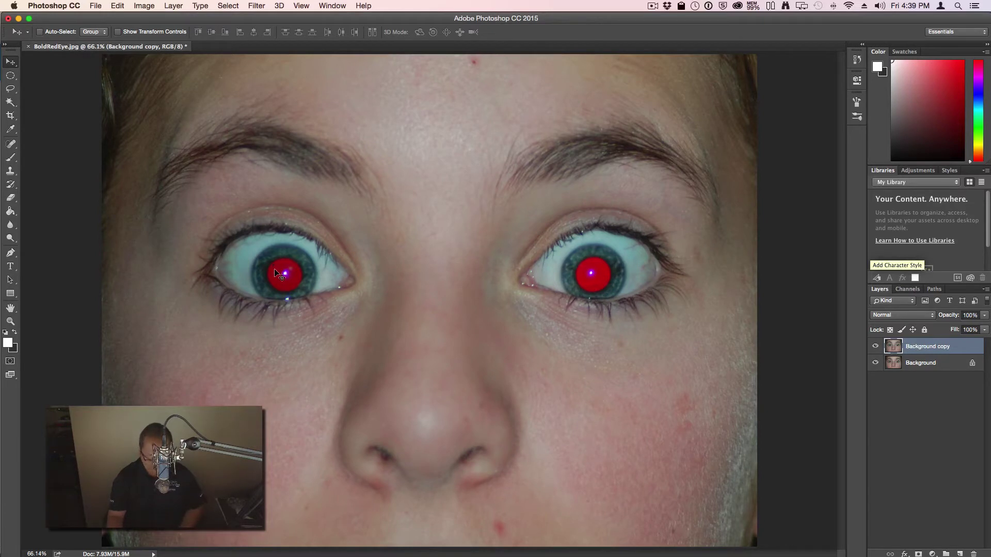
Step: Zoom to 127% around both eyes and select the Elliptical Marquee tool
key(space)
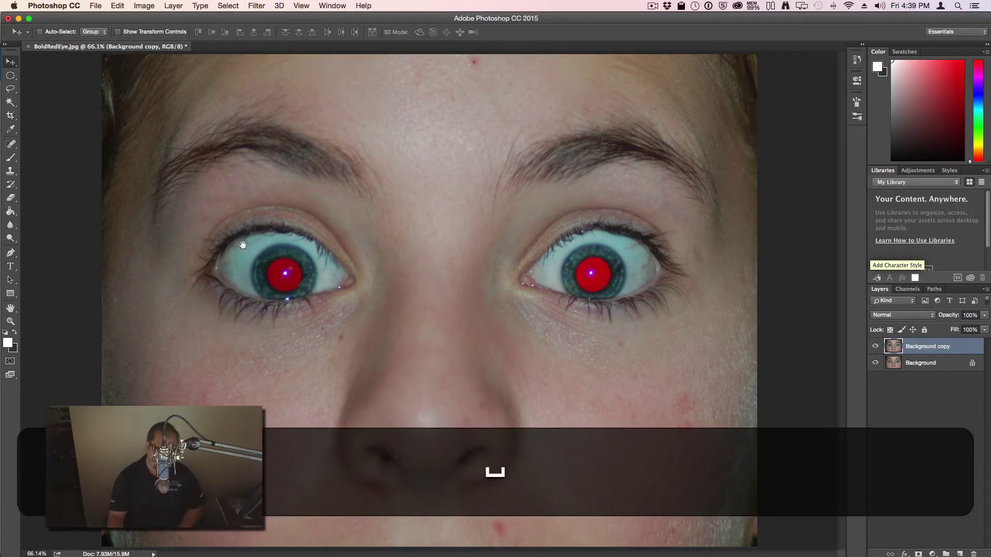
key(super)
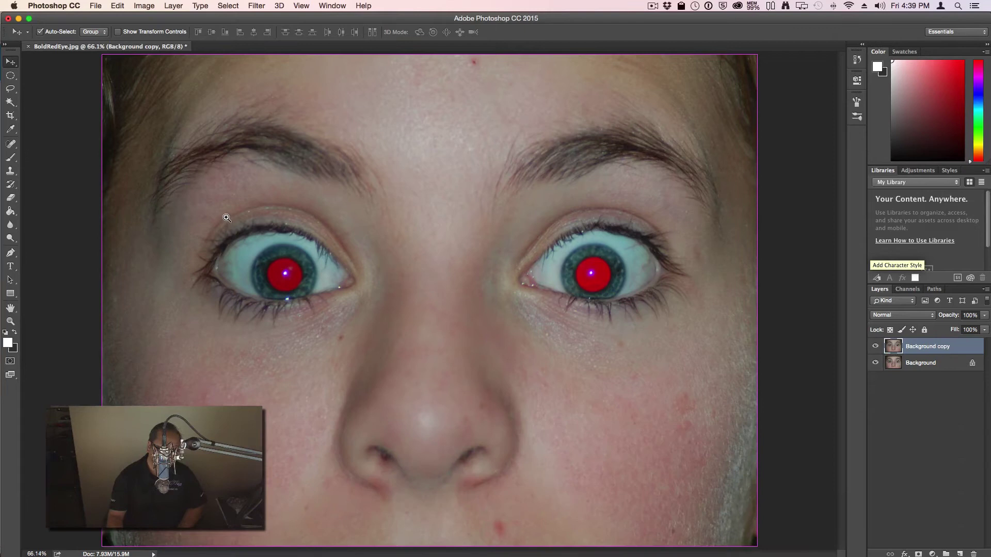
drag(226, 217, 649, 340)
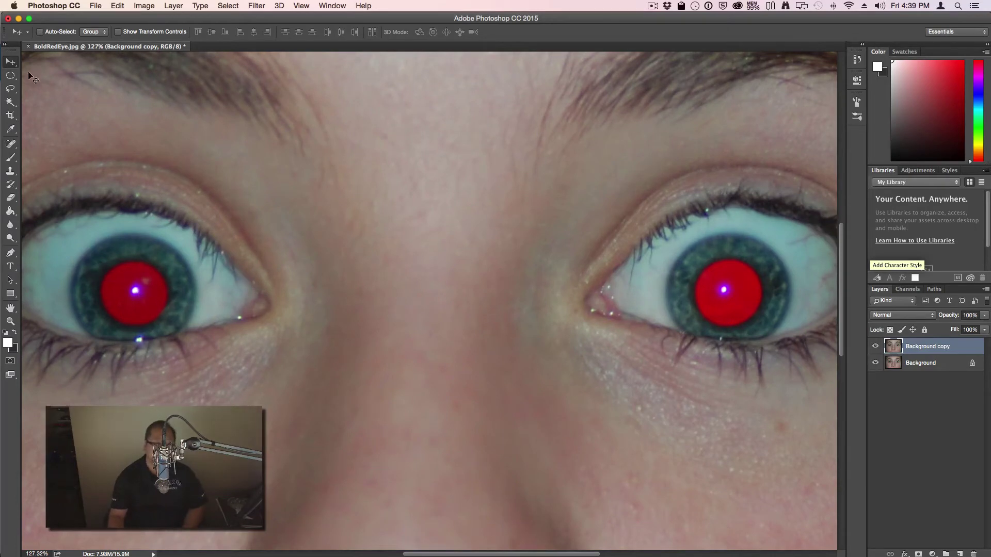
click(10, 76)
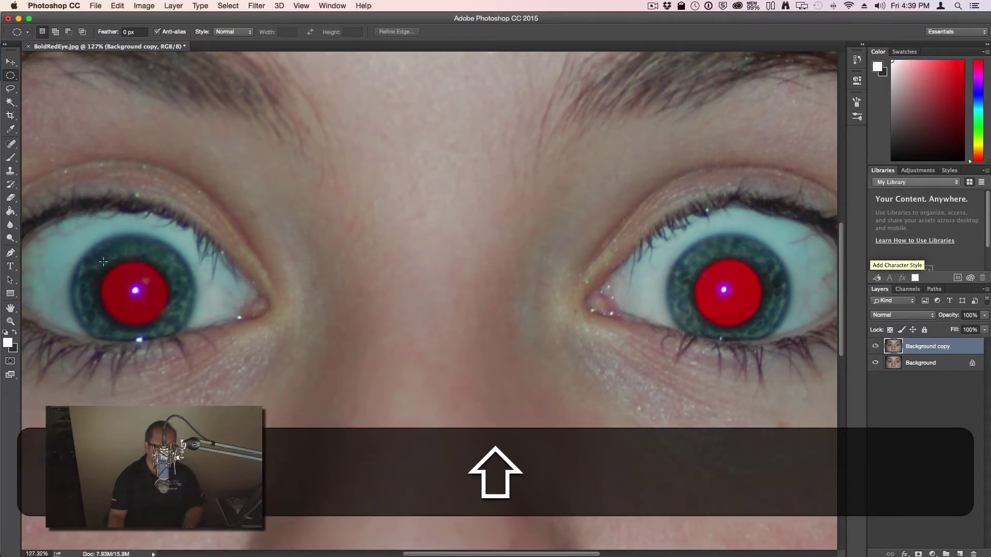
Step: Draw a circular selection over the left pupil and add one over the right pupil
drag(103, 262, 169, 341)
key(space)
key(shift)
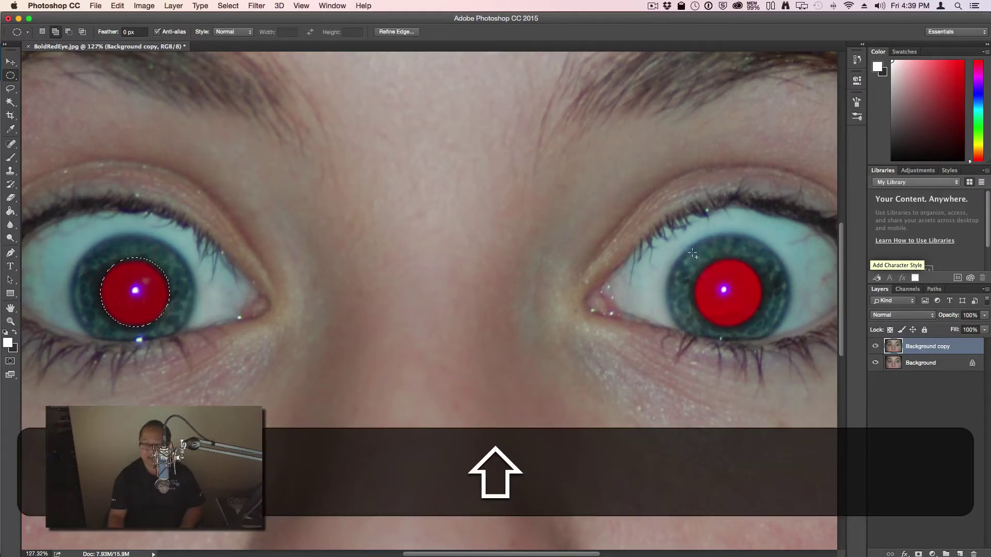
drag(691, 253, 763, 325)
key(space)
key(space)
key(shift)
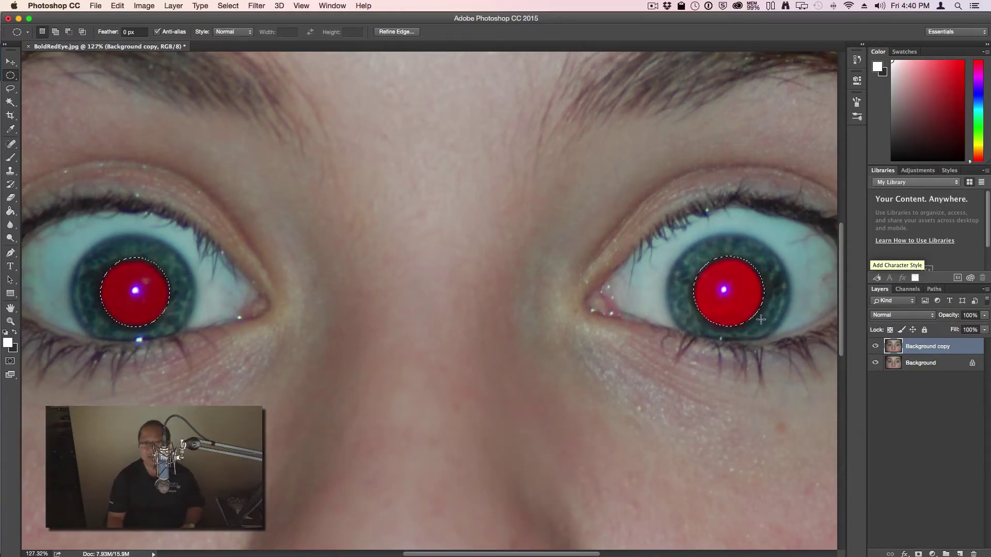
Step: Subtract the catchlight from the right pupil's selection
key(alt)
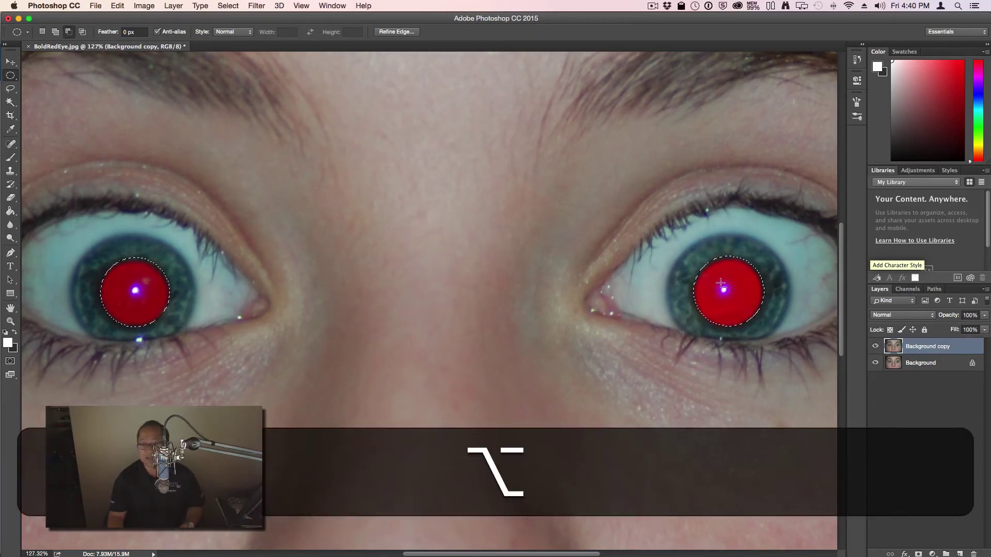
drag(721, 287, 726, 294)
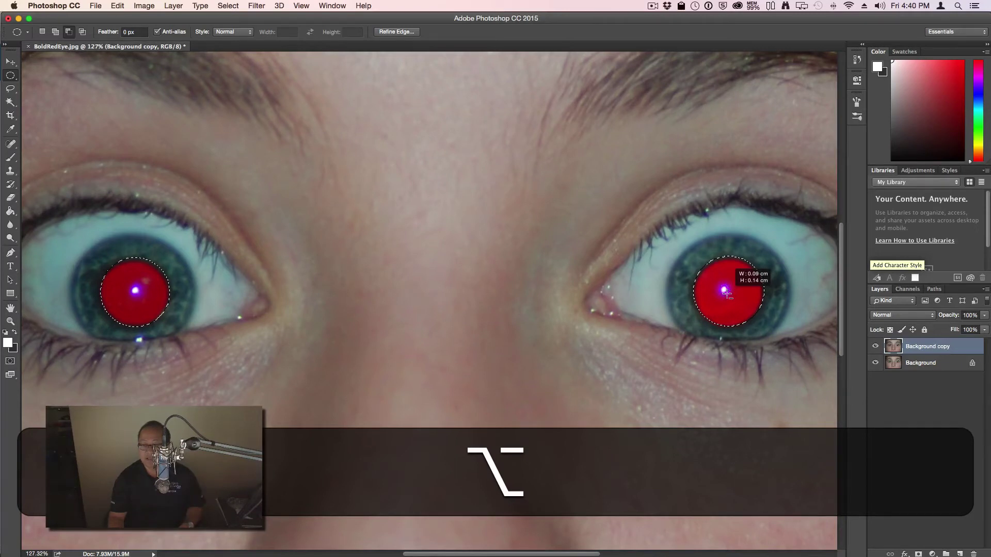
drag(727, 293, 726, 293)
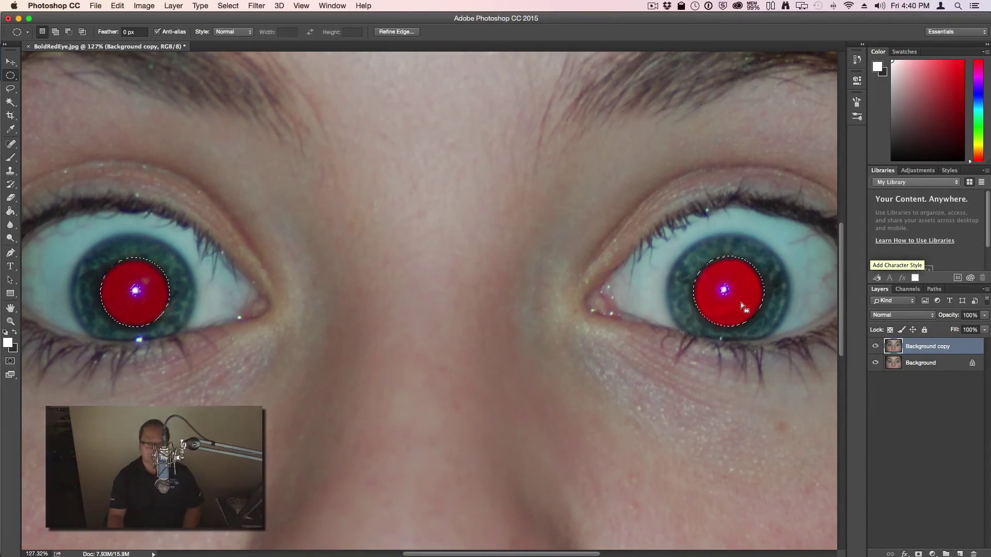
Step: Compare the Red, Green and Blue channels, ending on Green, where the pupils are nearly black
click(909, 290)
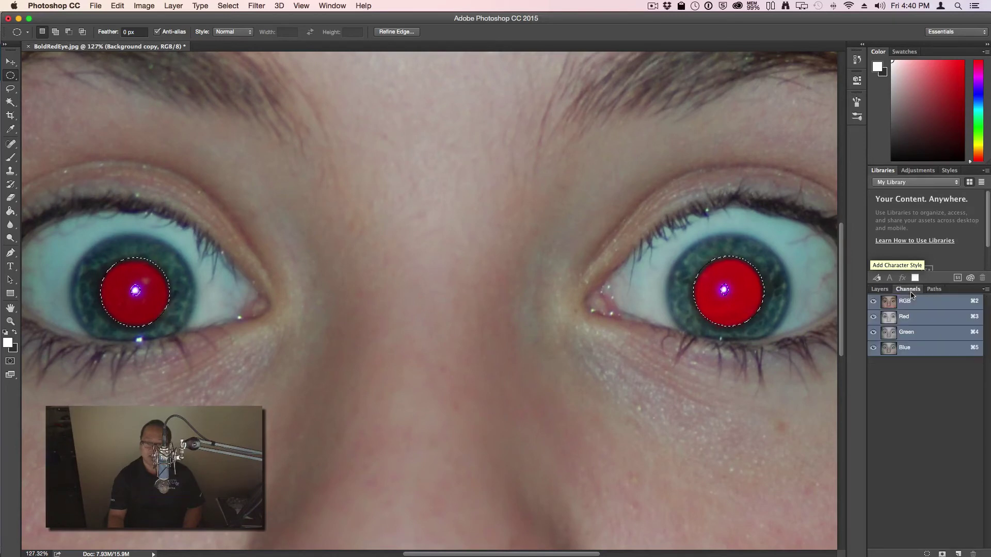
click(917, 321)
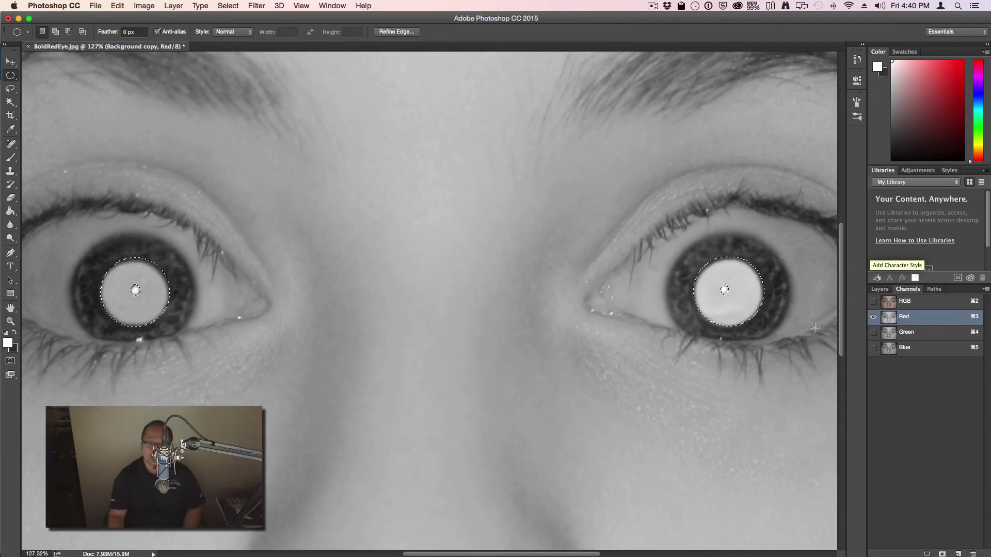
click(932, 335)
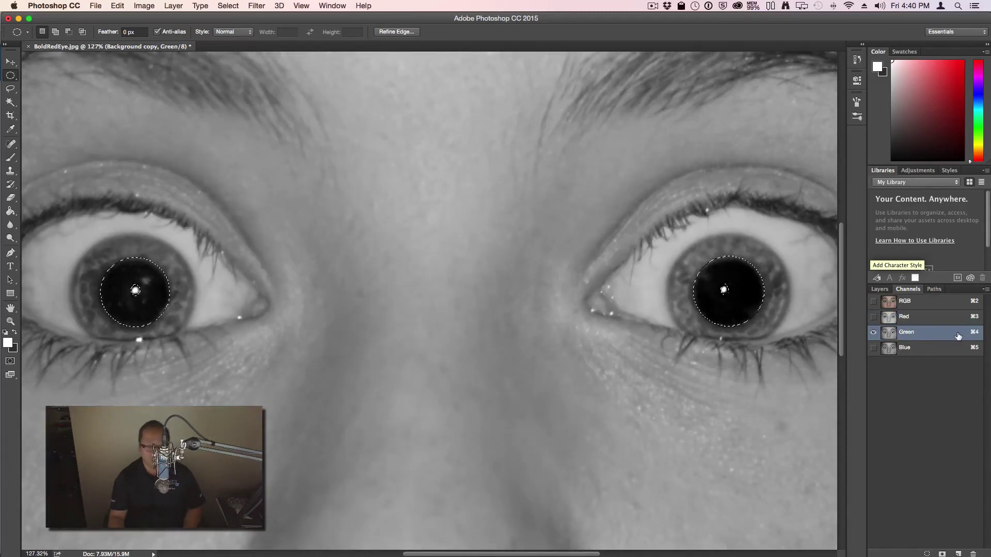
click(930, 349)
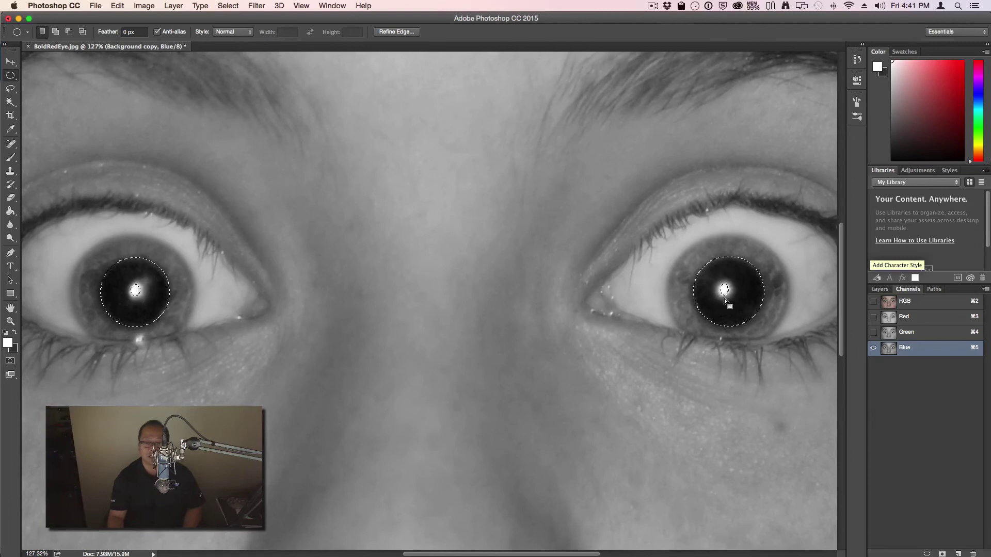
click(928, 334)
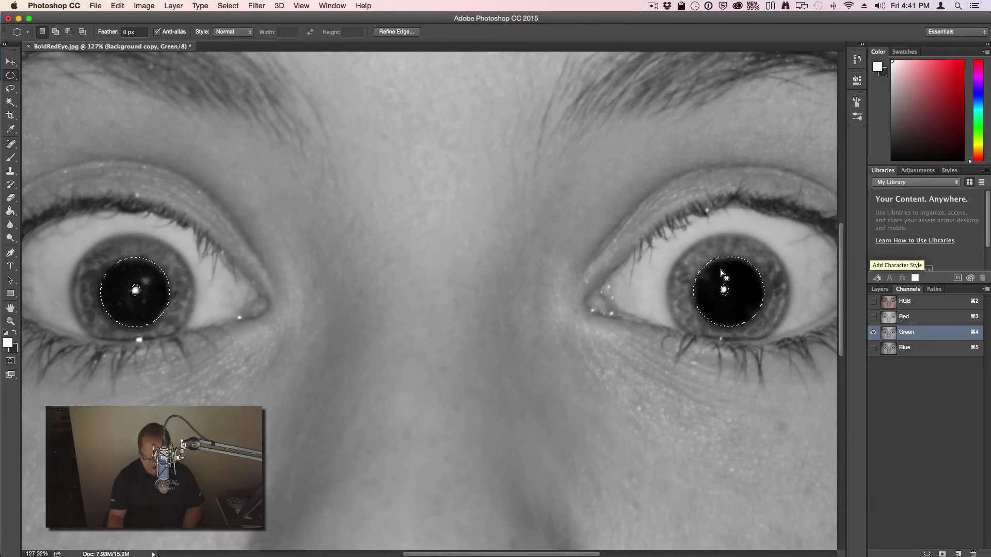
Step: Copy the Green channel's selected pupils and paste them into the Red channel
key(super)
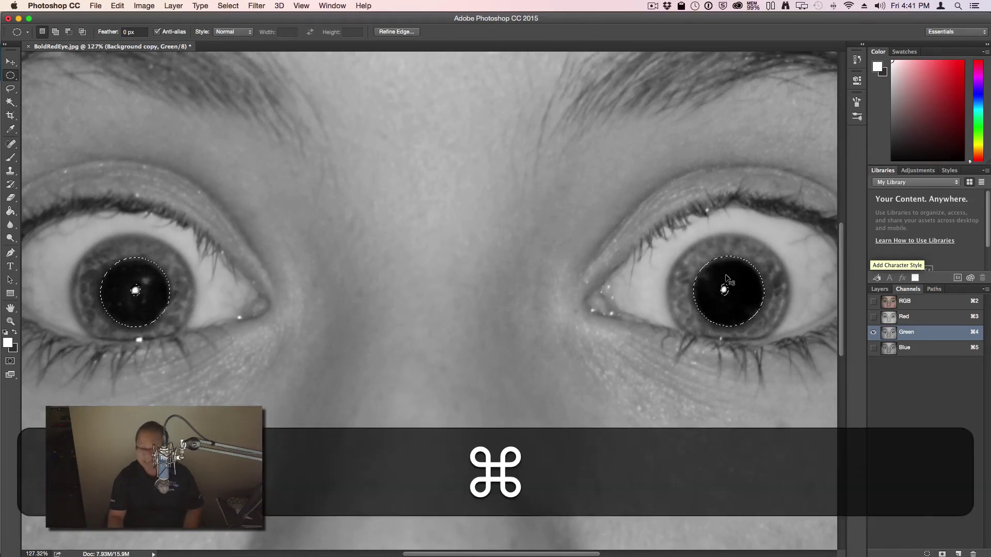
key(super+c)
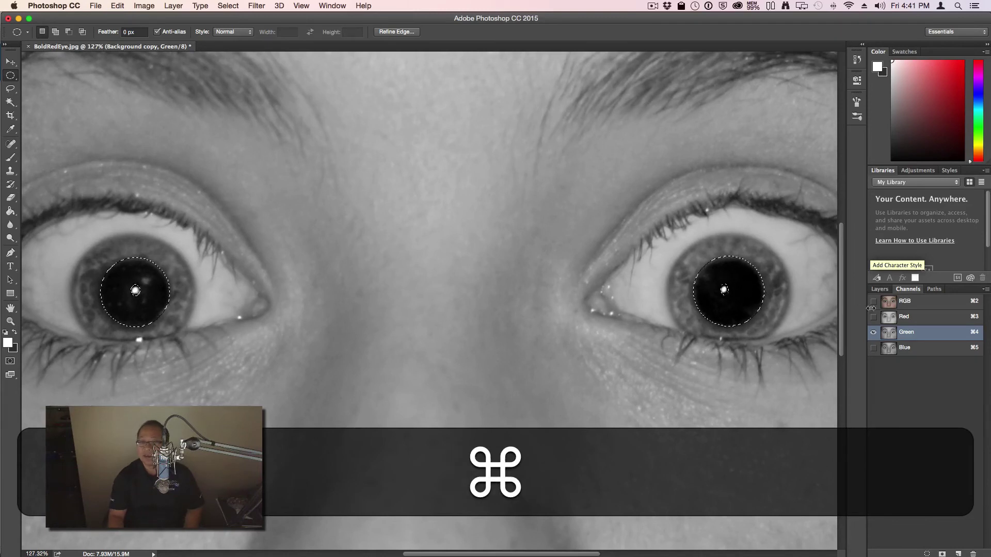
click(921, 317)
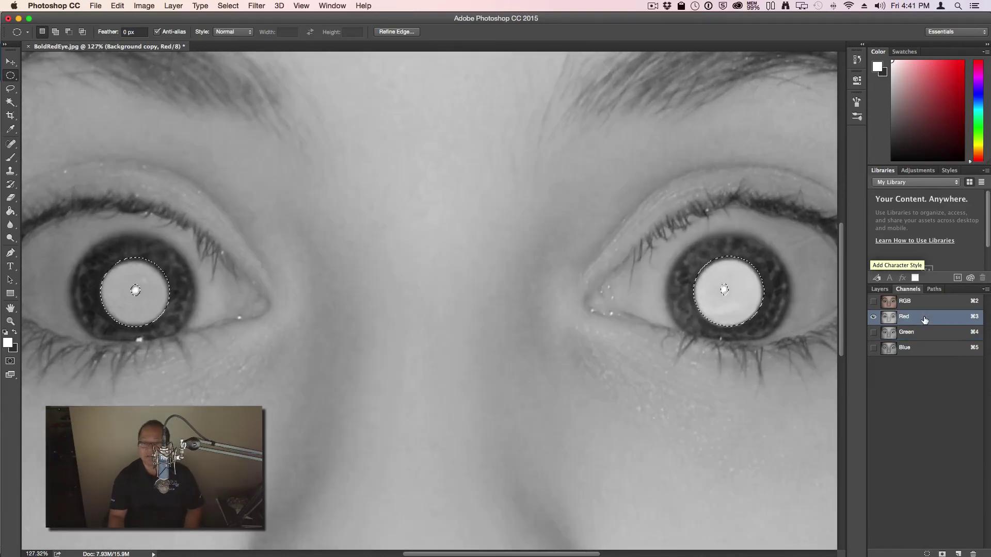
key(super)
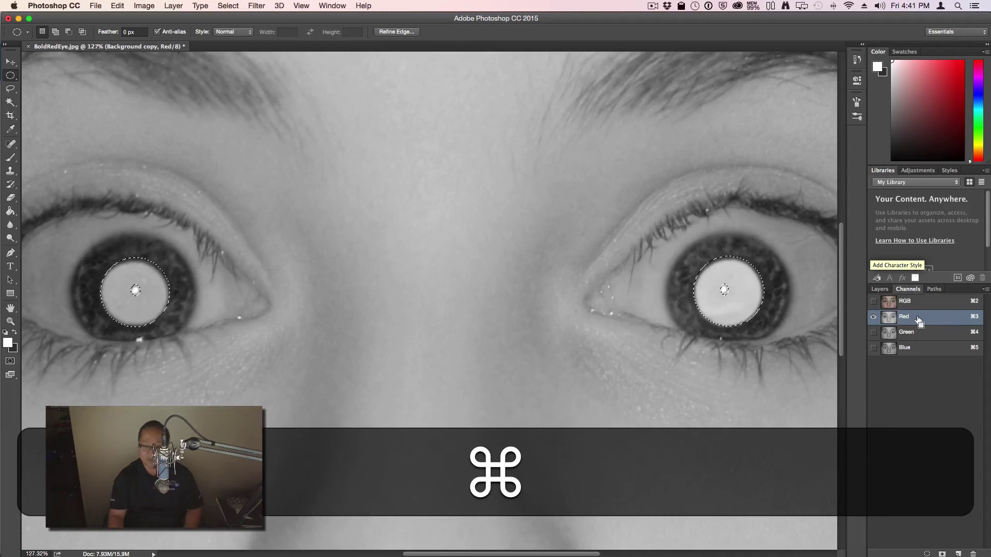
key(super+v)
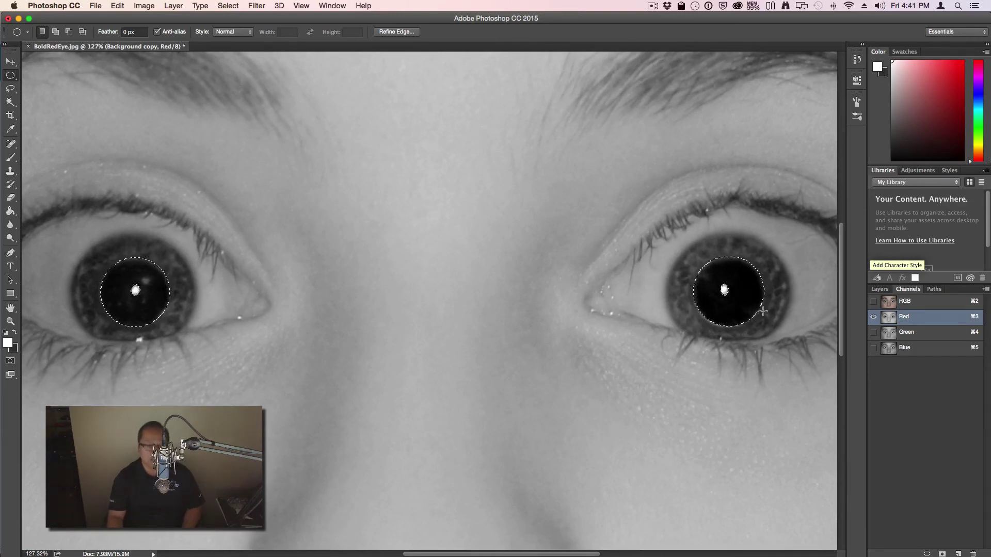
Step: Return to the RGB composite, deselect the pupils, and fit the photo in the window
click(921, 304)
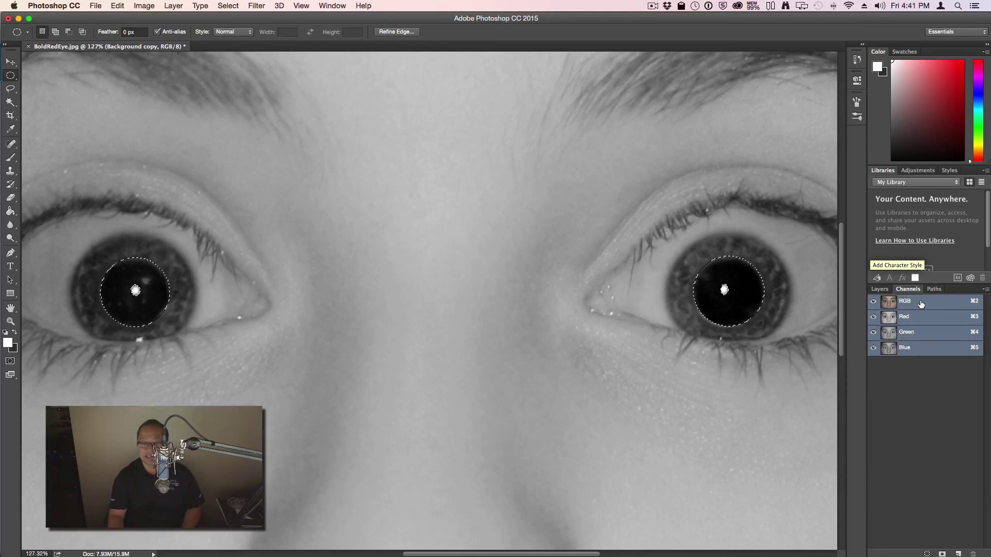
key(super)
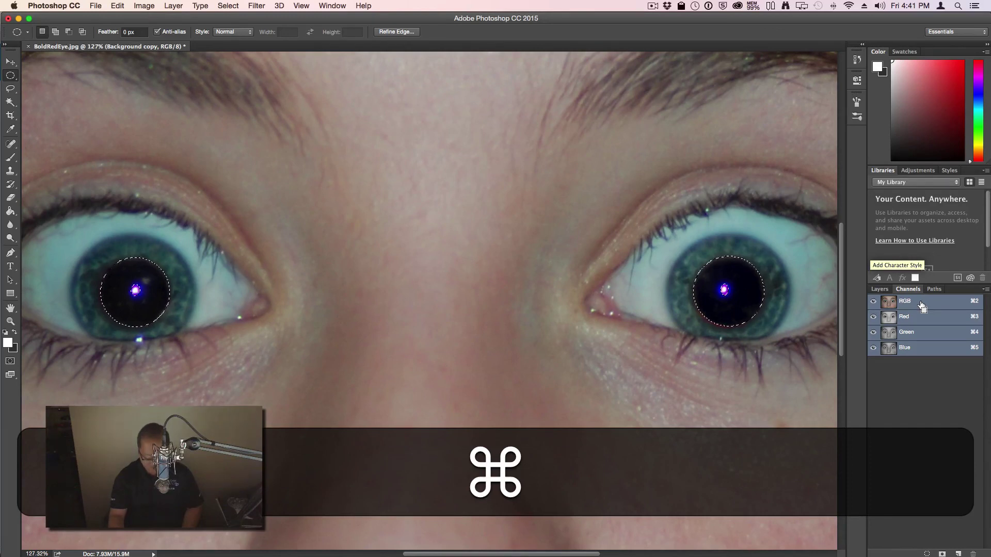
key(super+d)
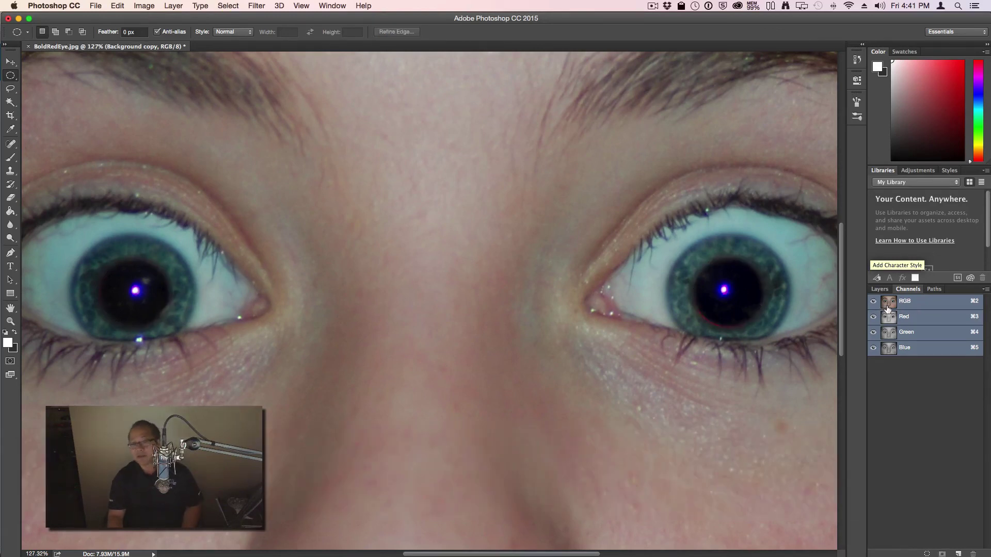
key(super)
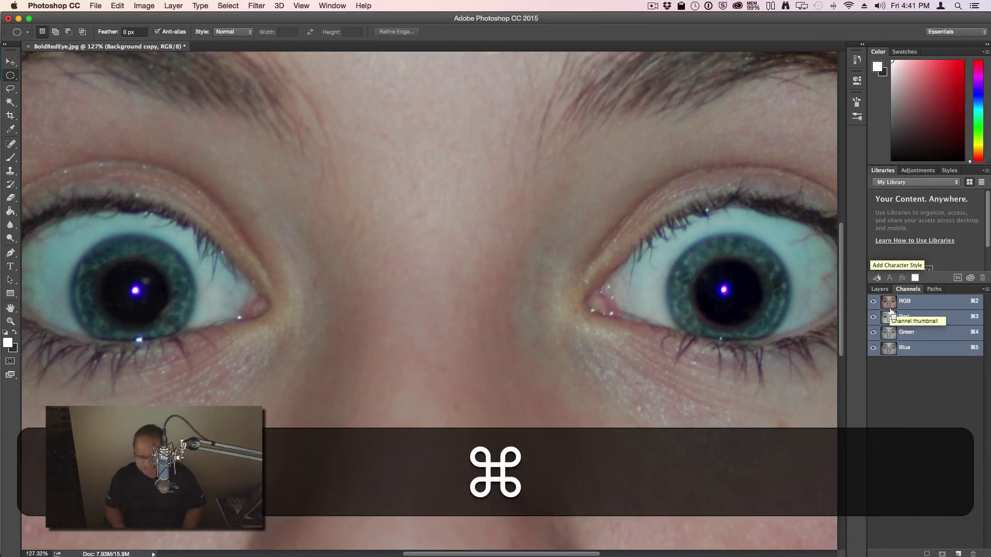
key(super+0)
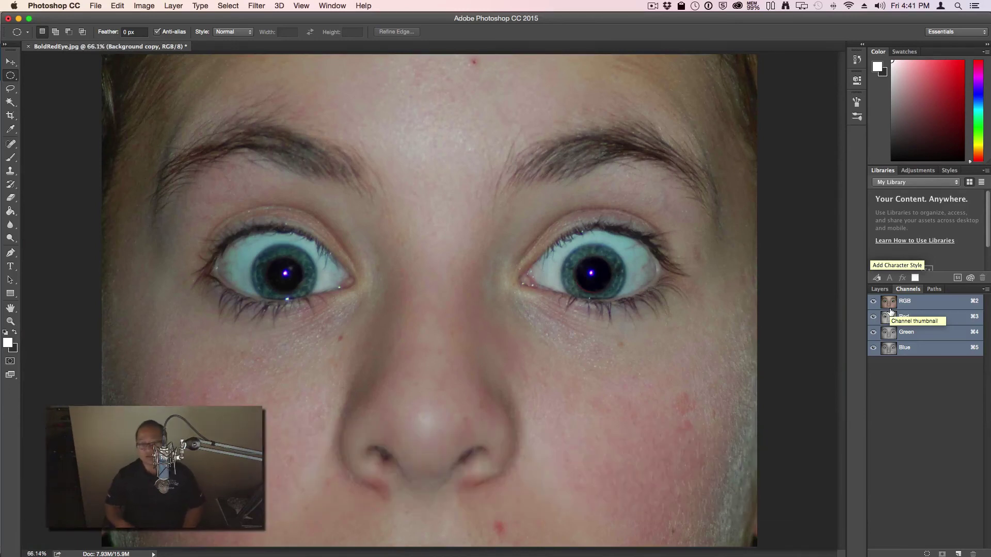